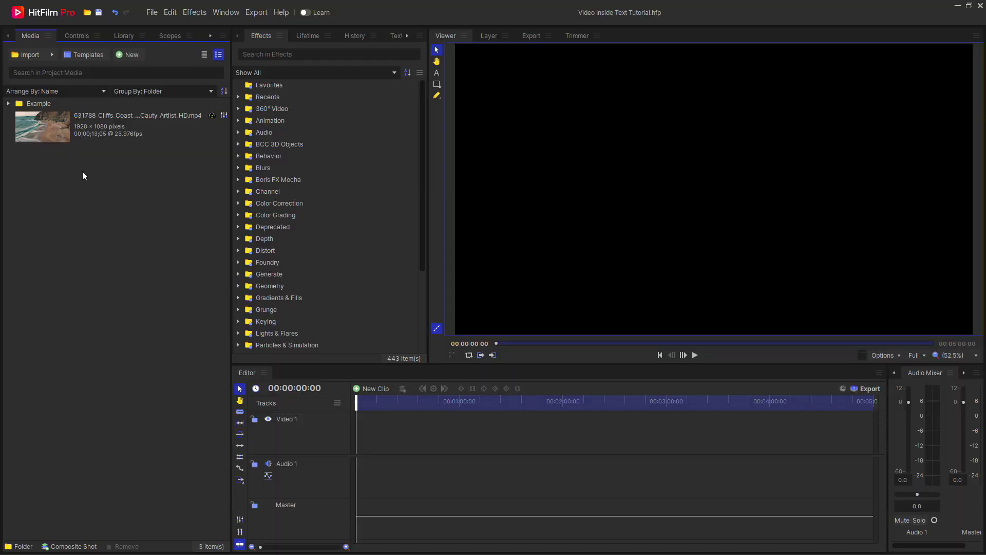
# Turn the beach clip into a composite shot named 'Text Effect' lasting 00;00;07;00
pyautogui.click(130, 127)
pyautogui.rightClick(130, 129)
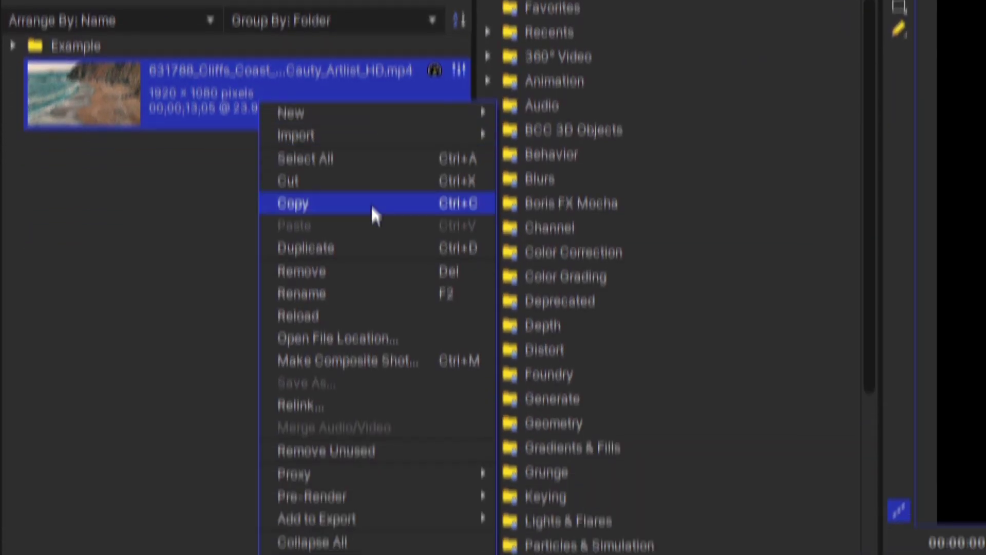
pyautogui.click(424, 298)
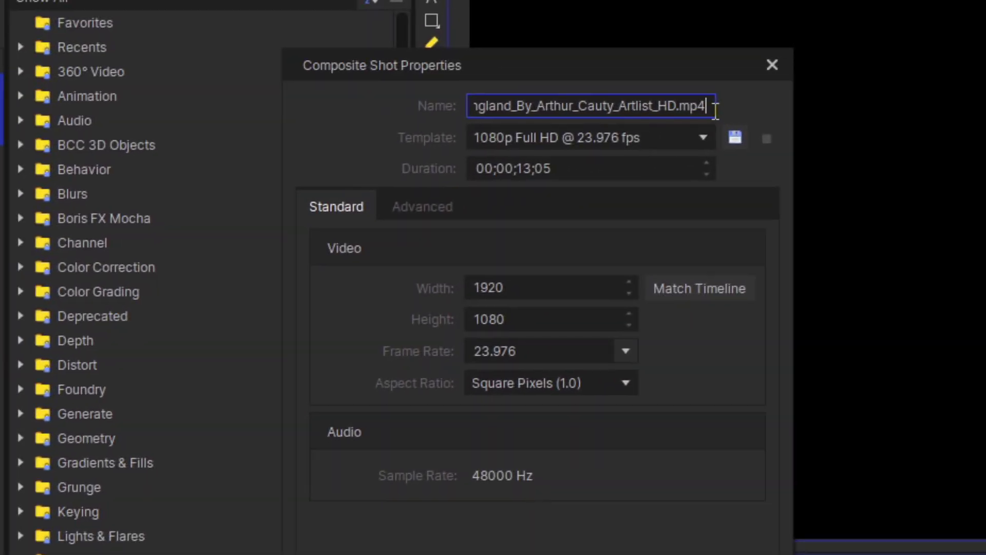
pyautogui.hotkey('ctrl', 'a')
pyautogui.press('BackSpace')
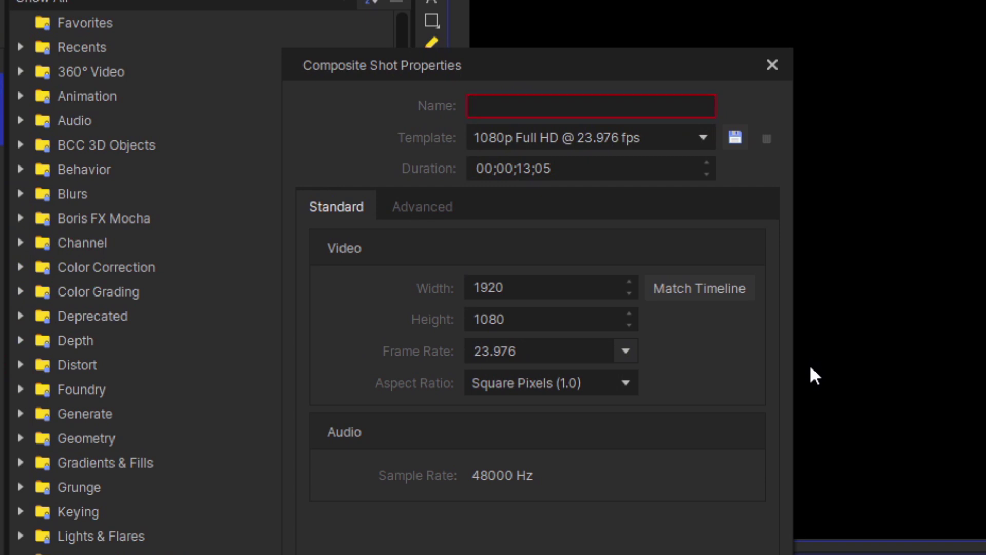
pyautogui.write('Text Effect')
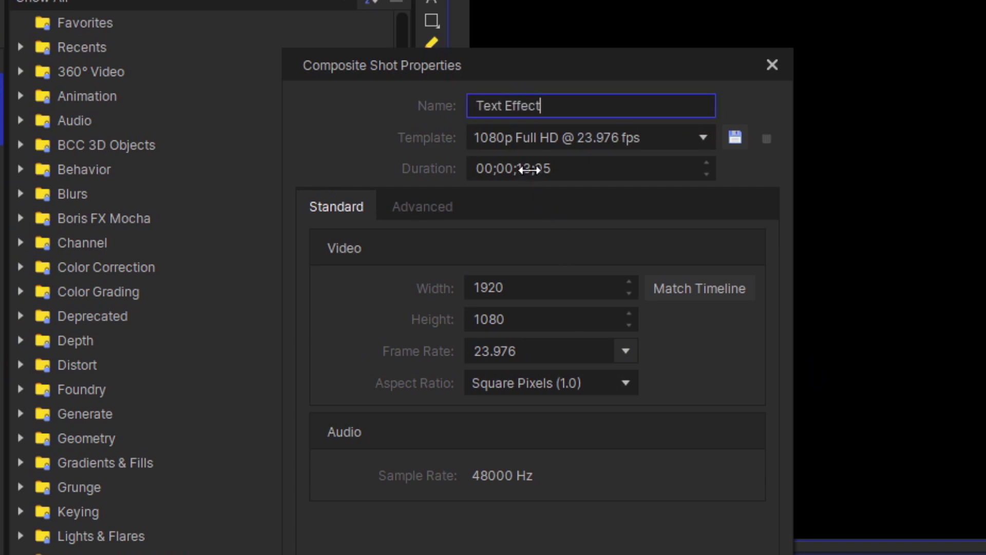
pyautogui.click(531, 169)
pyautogui.press('BackSpace')
pyautogui.press('BackSpace')
pyautogui.press('BackSpace')
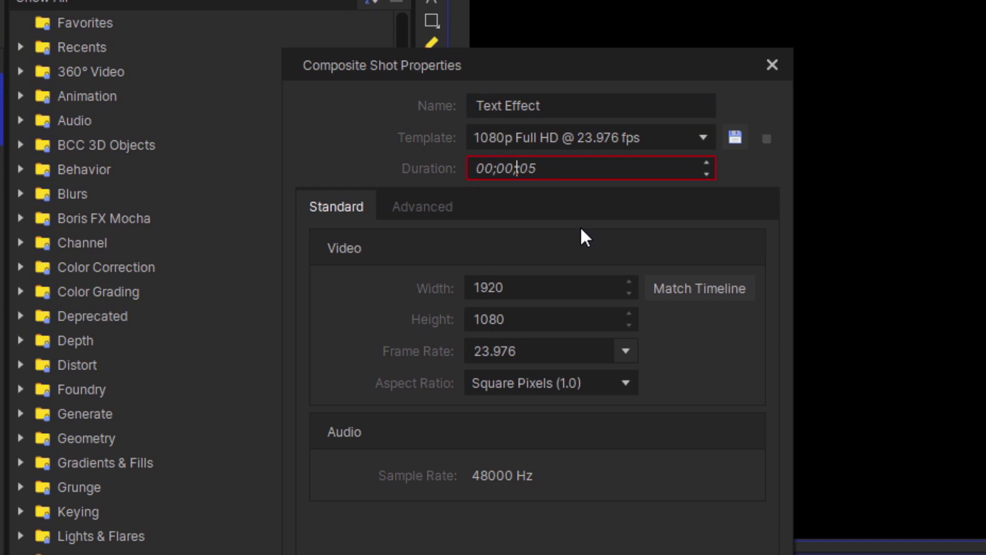
pyautogui.write(';07;0')
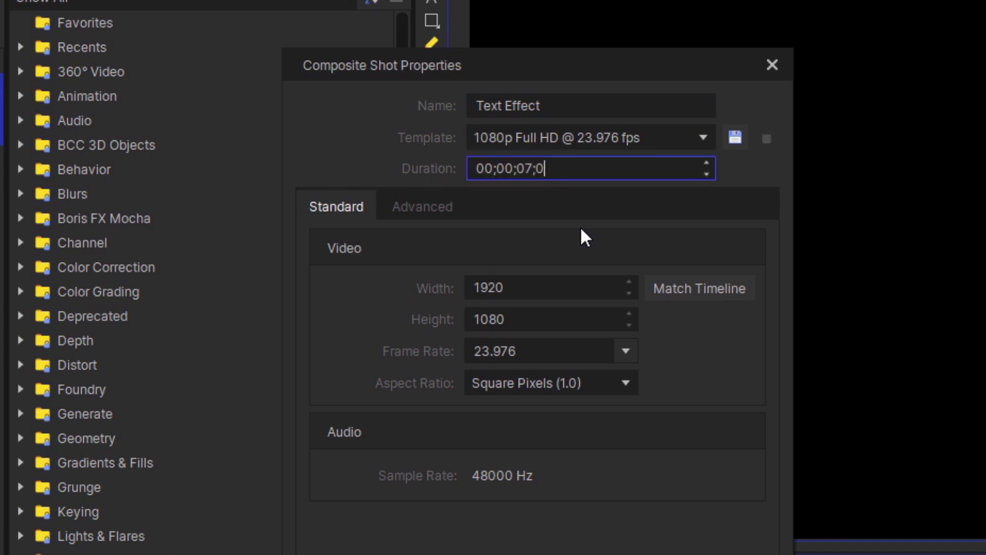
pyautogui.write('0')
pyautogui.press('Return')
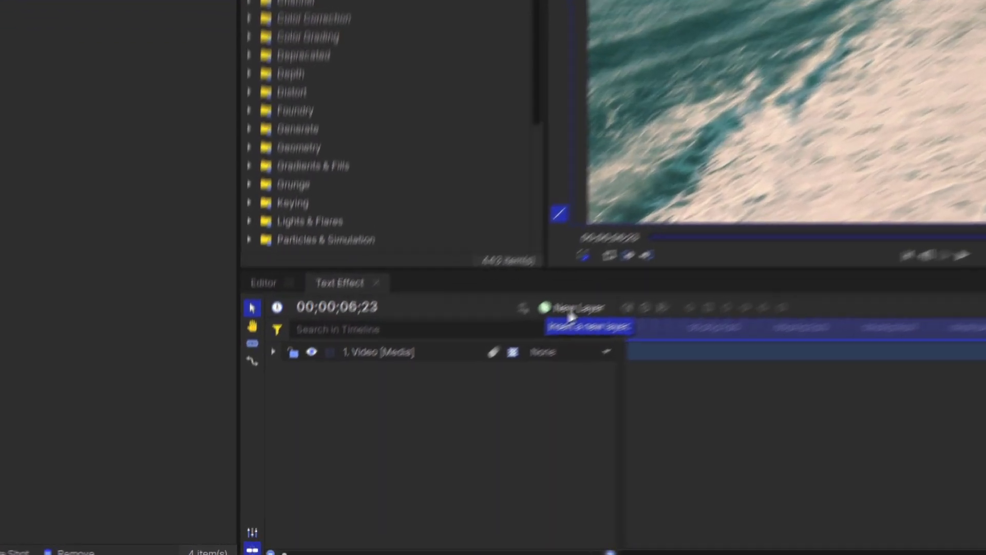
# Add a DEVON text layer in large white Bebas Neue above the Video layer
pyautogui.click(447, 388)
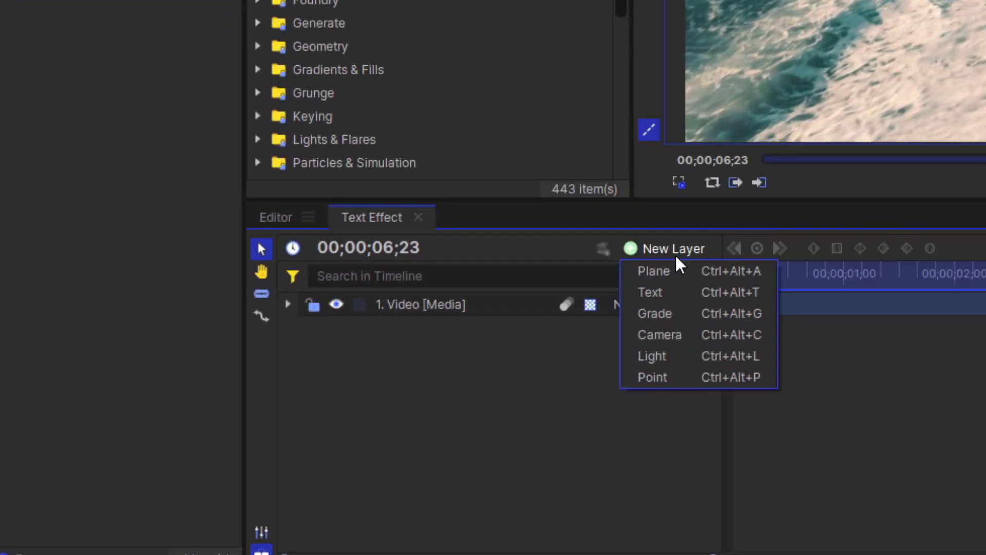
pyautogui.click(677, 296)
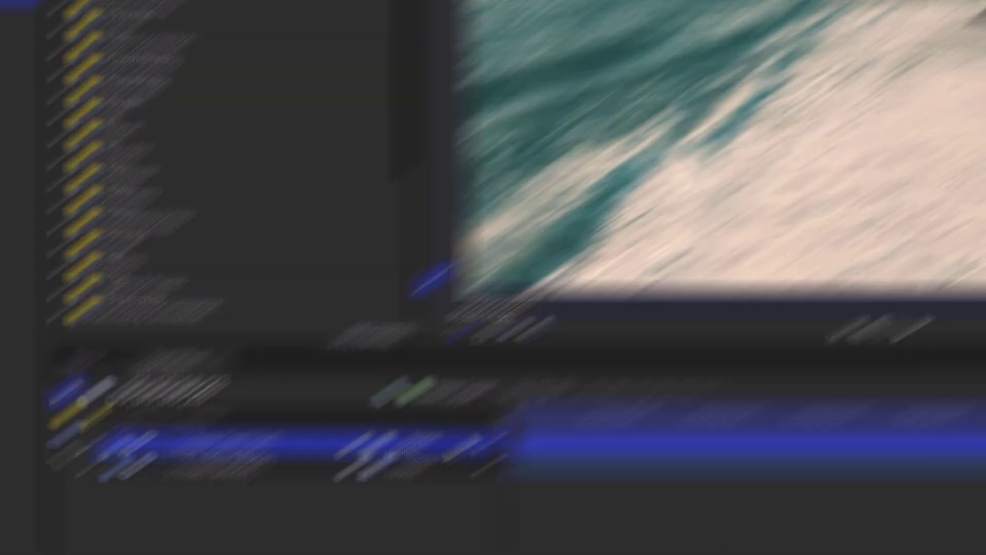
pyautogui.write('D')
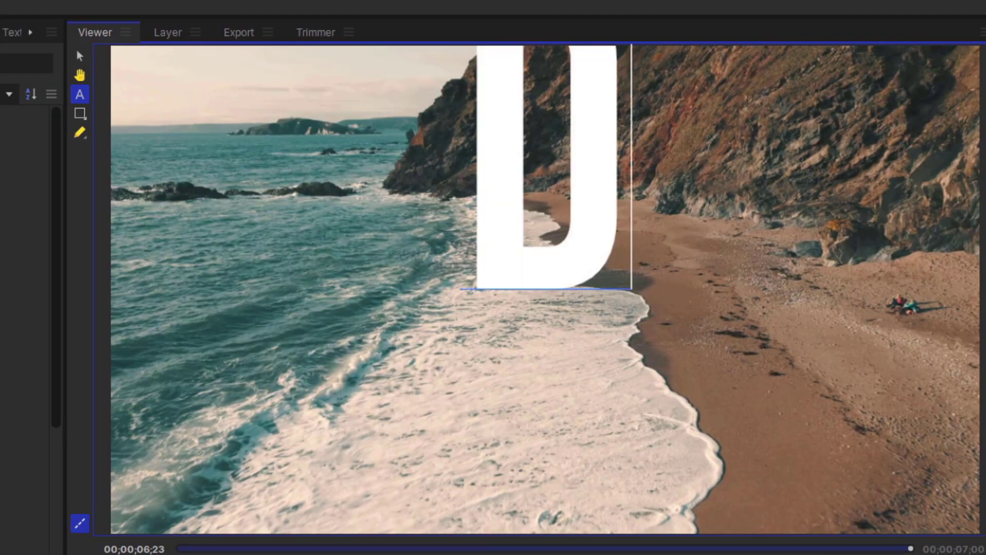
pyautogui.write('EVON')
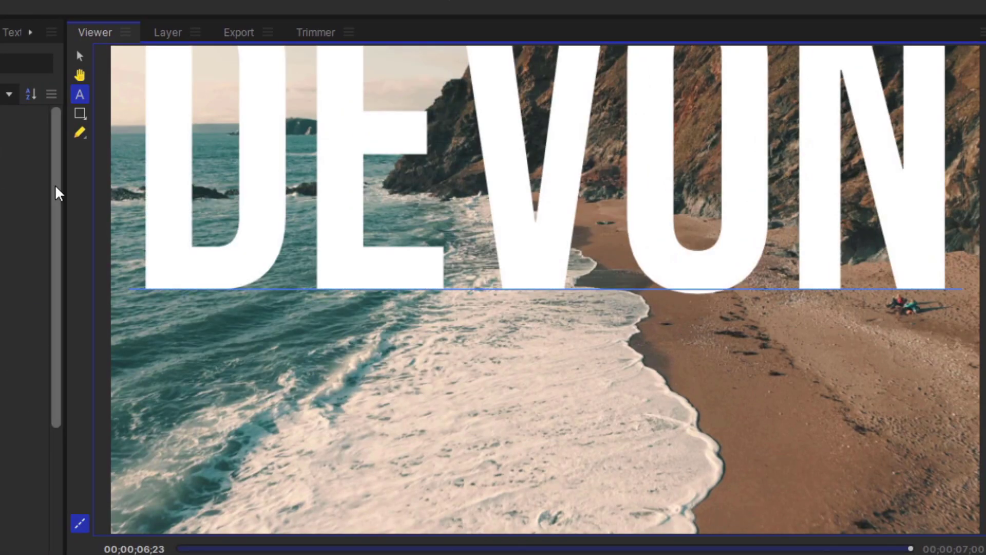
pyautogui.click(80, 56)
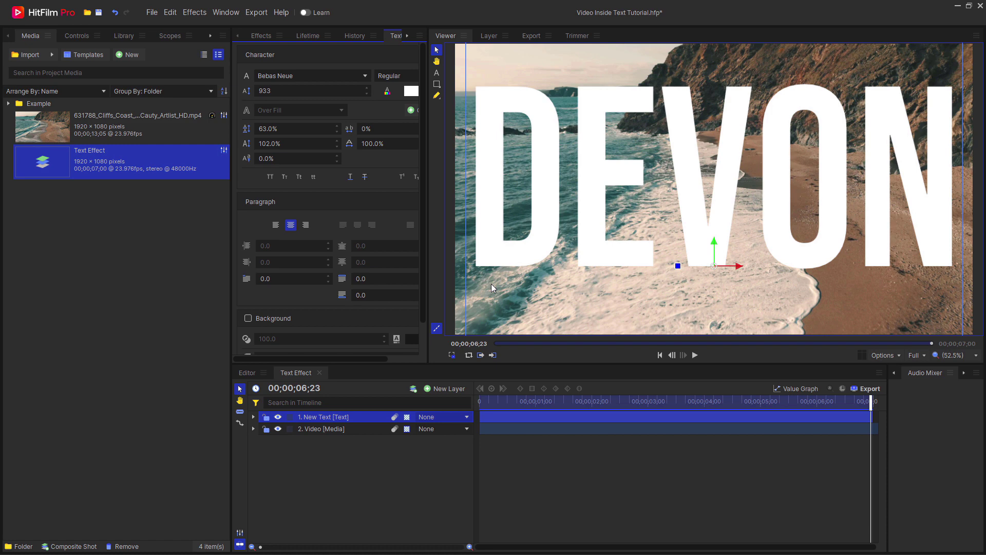
# Hide the DEVON text layer and move it beneath the Video layer
pyautogui.press('t')
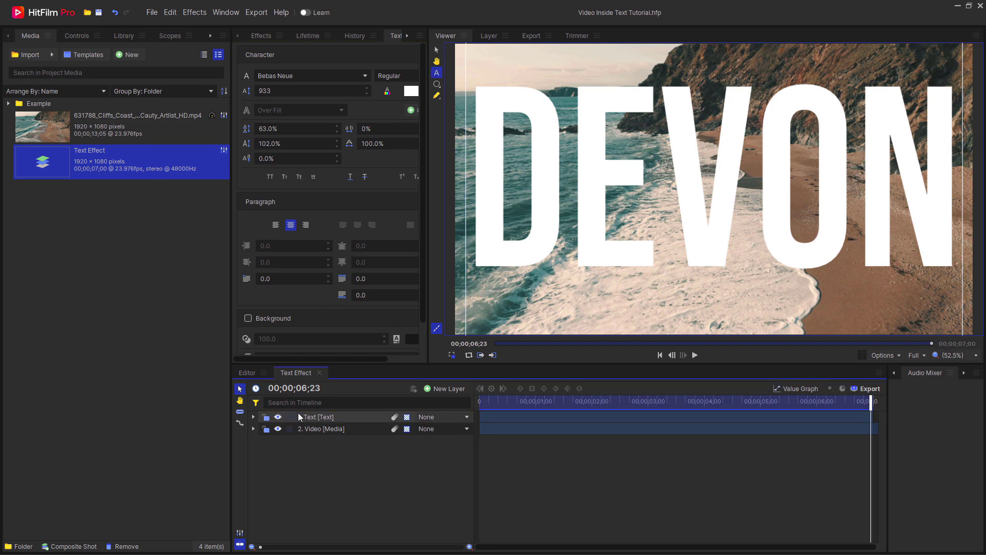
pyautogui.click(279, 417)
pyautogui.moveTo(325, 416); pyautogui.dragTo(345, 431)
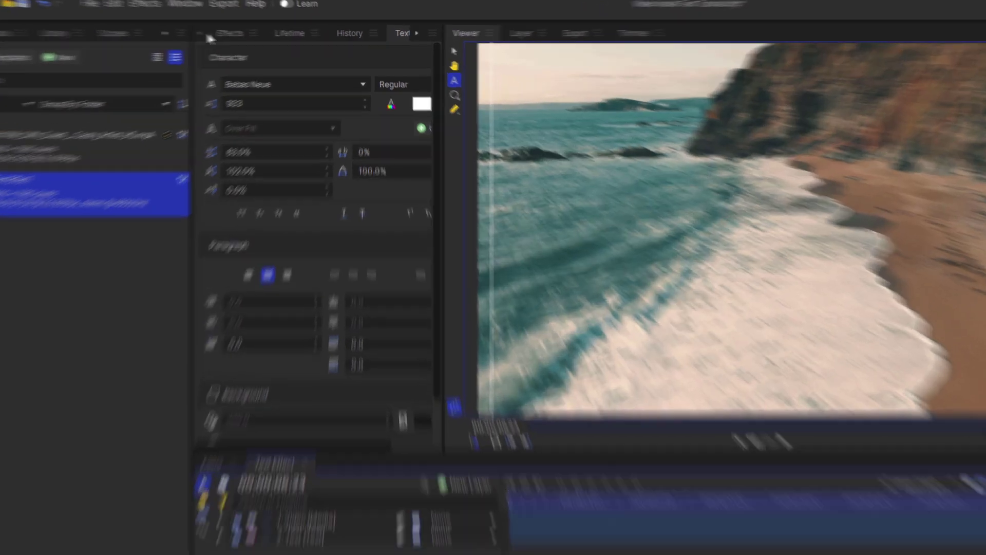
# Apply Set Matte to the Video layer, using the Text layer as its matte source
pyautogui.click(259, 37)
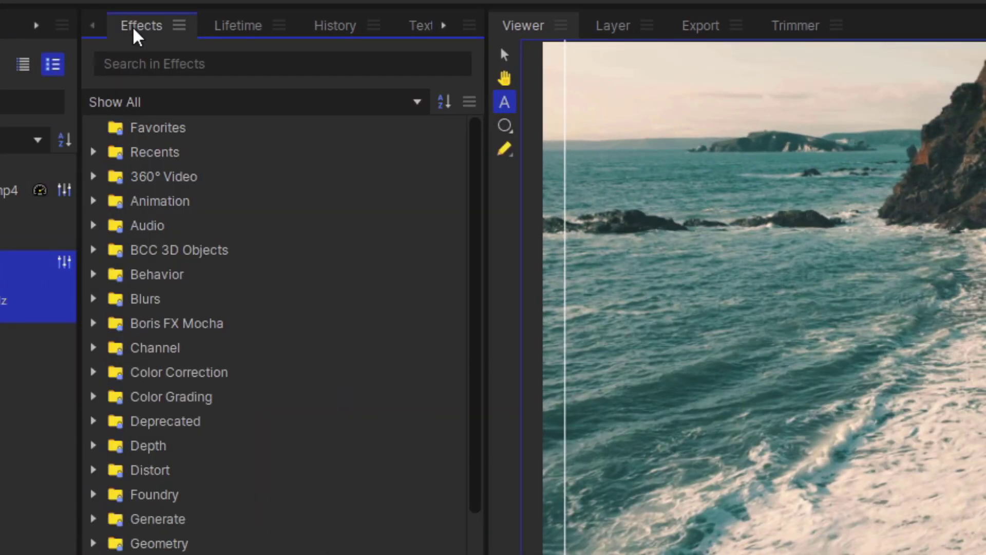
pyautogui.click(283, 55)
pyautogui.write('set')
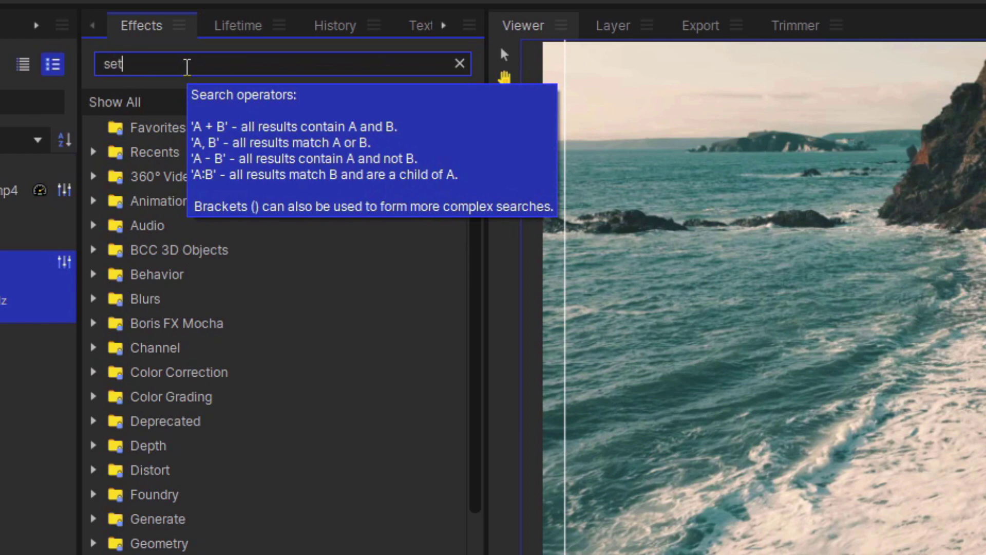
pyautogui.write(' matte')
pyautogui.moveTo(197, 154)
pyautogui.mouseDown()
pyautogui.moveTo(297, 442)
pyautogui.moveTo(292, 428)
pyautogui.mouseUp()
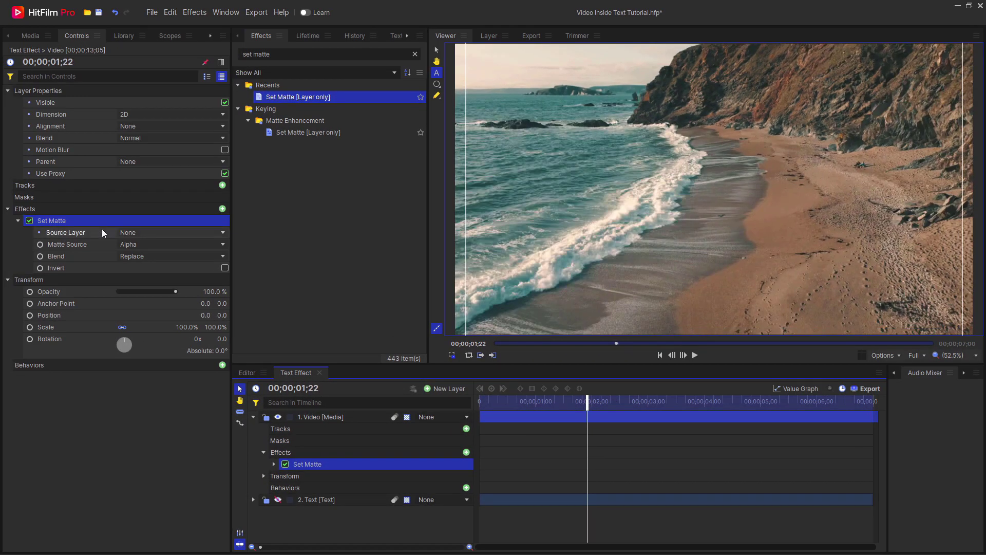
pyautogui.click(85, 232)
pyautogui.click(146, 234)
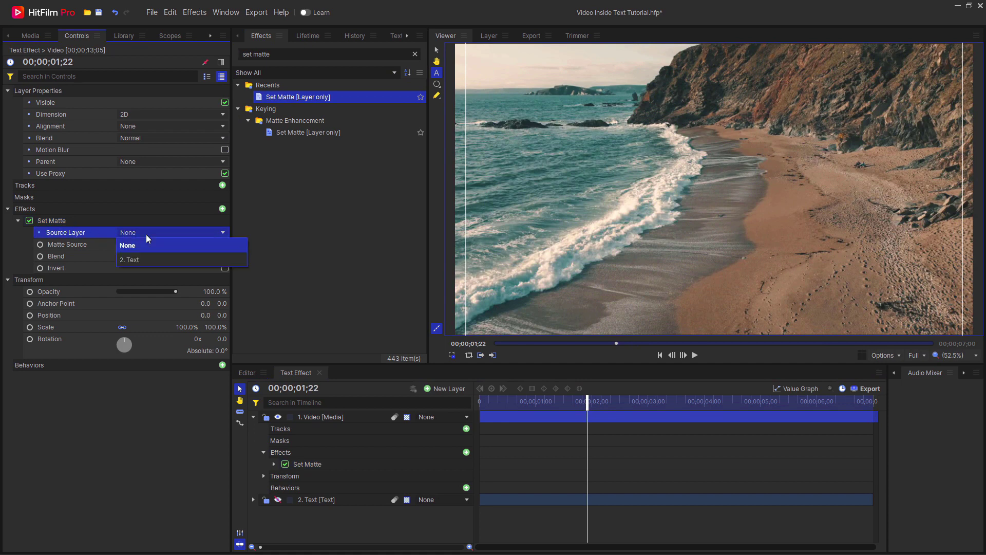
pyautogui.click(177, 260)
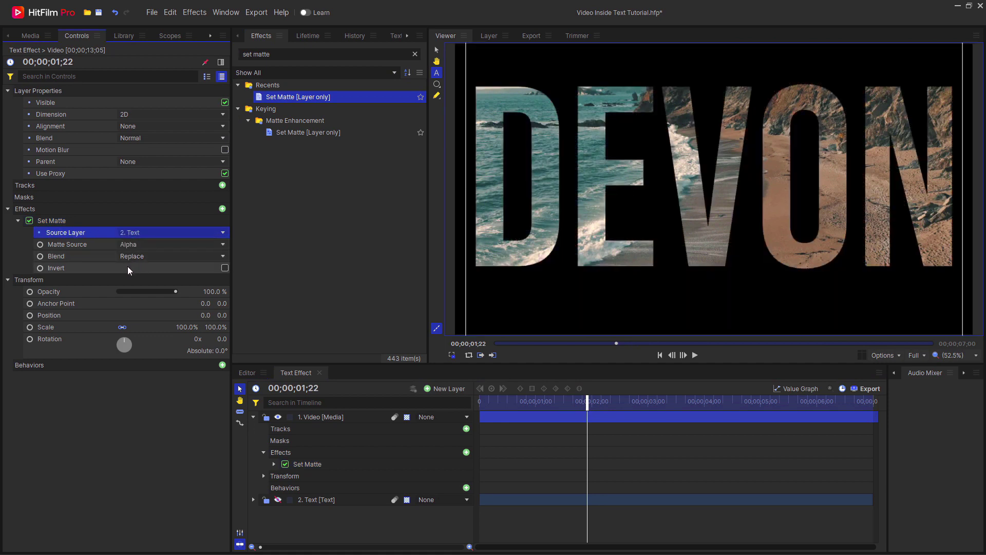
pyautogui.click(100, 402)
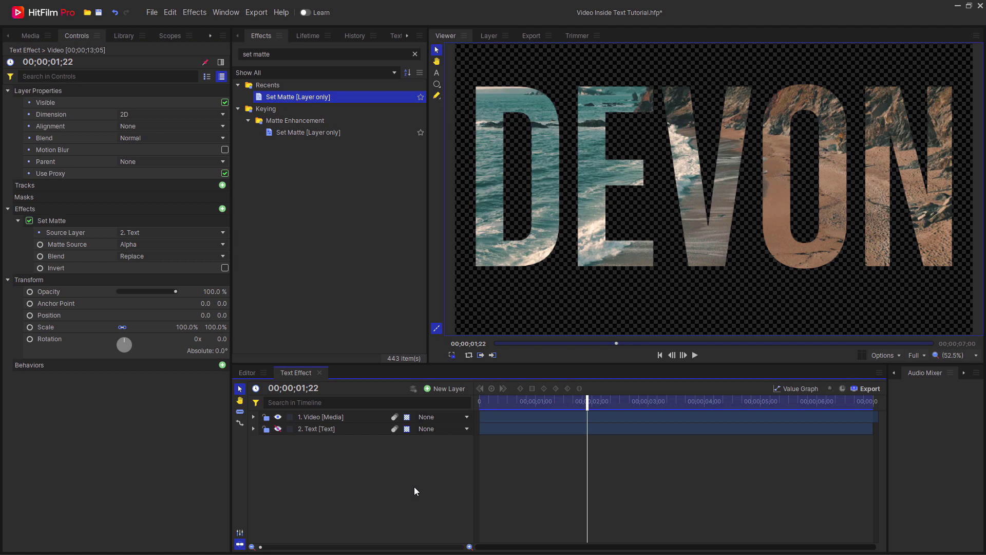
# Create a plane layer named 'Plane' and place it below the Video layer
pyautogui.click(440, 391)
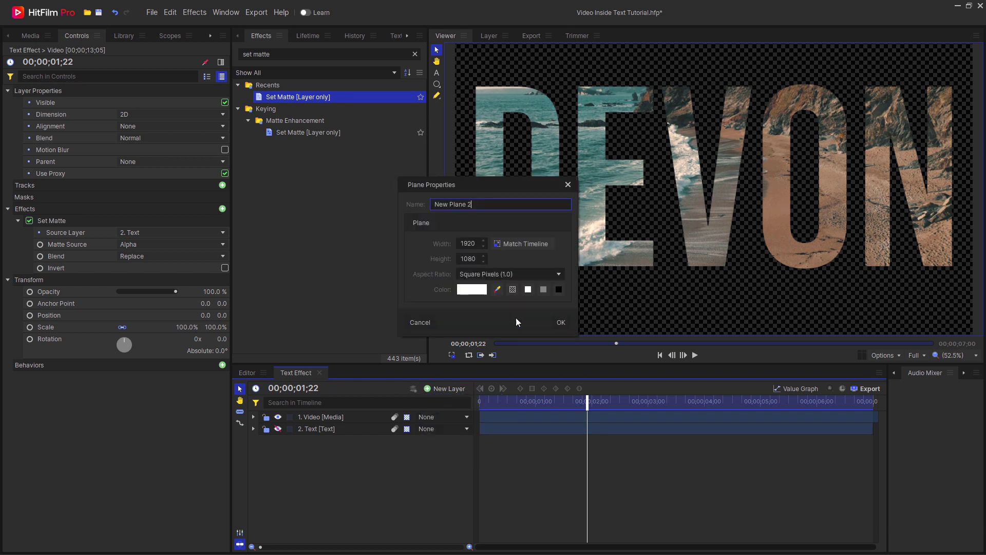
pyautogui.tripleClick(487, 206)
pyautogui.press('BackSpace')
pyautogui.write('Pla')
pyautogui.write('ne')
pyautogui.click(560, 322)
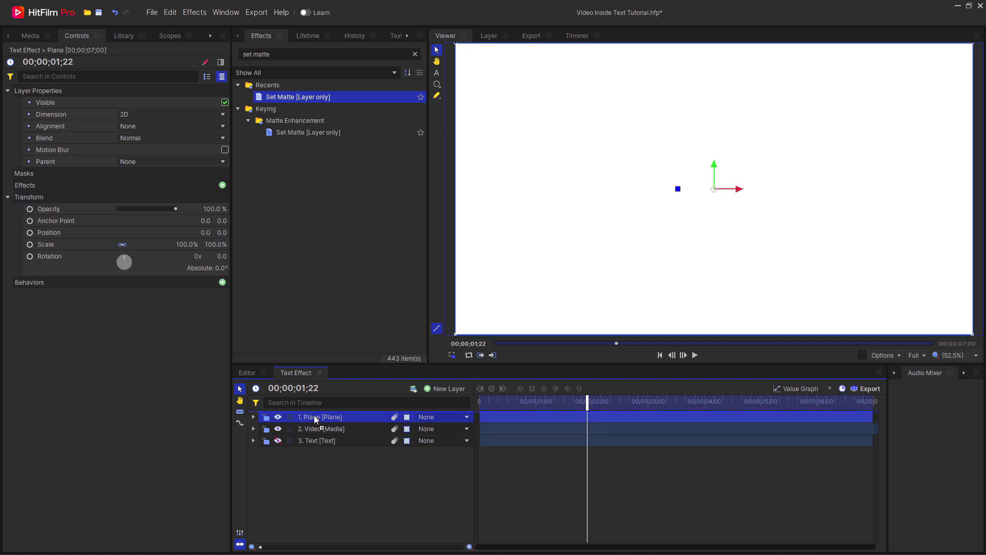
pyautogui.moveTo(314, 417); pyautogui.dragTo(354, 431)
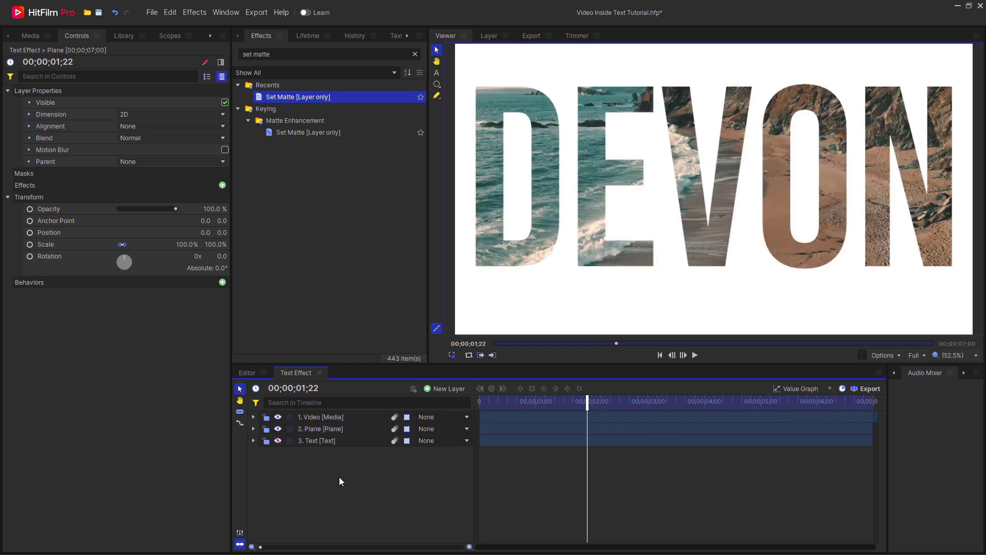
# Review the plane's colour in its properties, leaving it white
pyautogui.rightClick(328, 428)
pyautogui.click(363, 422)
pyautogui.click(468, 290)
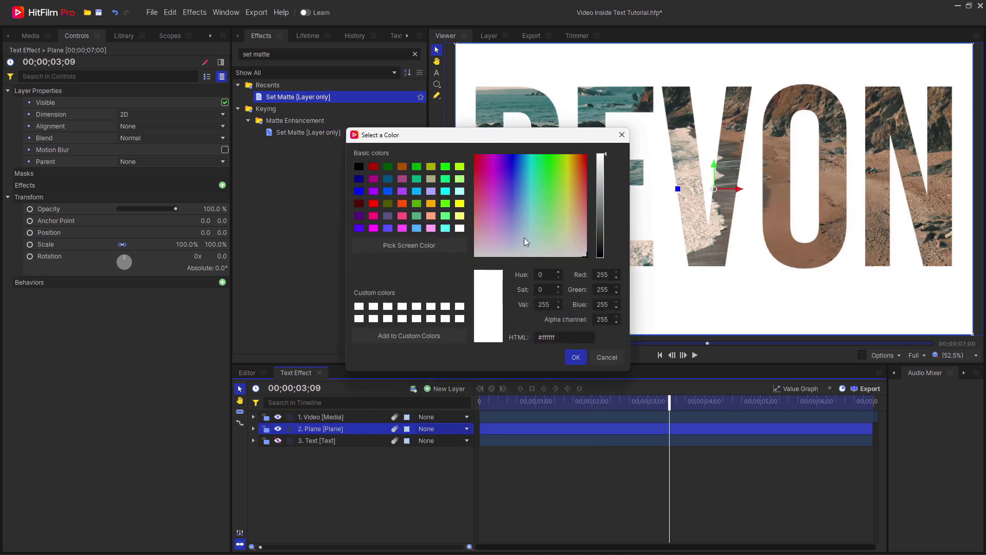
pyautogui.moveTo(524, 237)
pyautogui.mouseDown()
pyautogui.moveTo(556, 209)
pyautogui.moveTo(522, 207)
pyautogui.mouseUp()
pyautogui.click(573, 358)
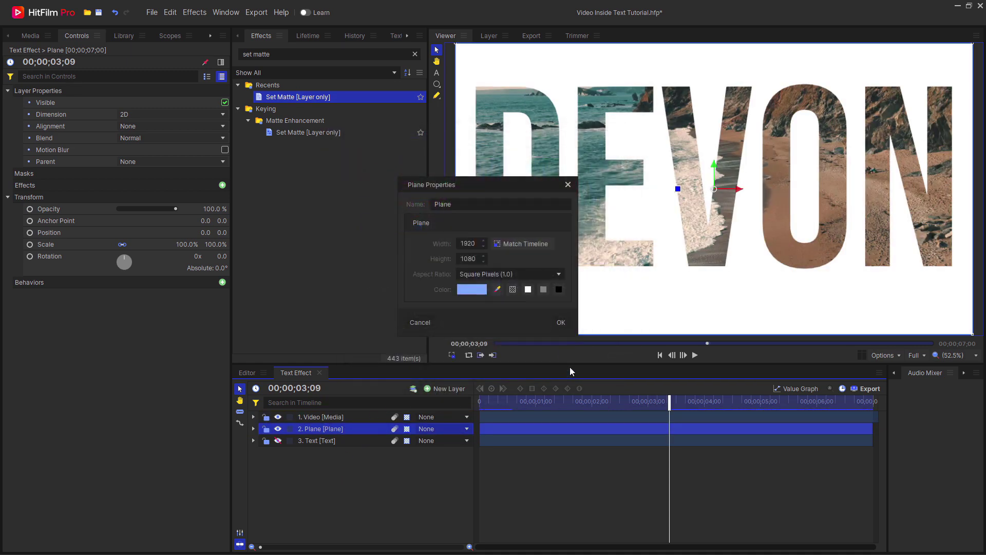
pyautogui.click(561, 322)
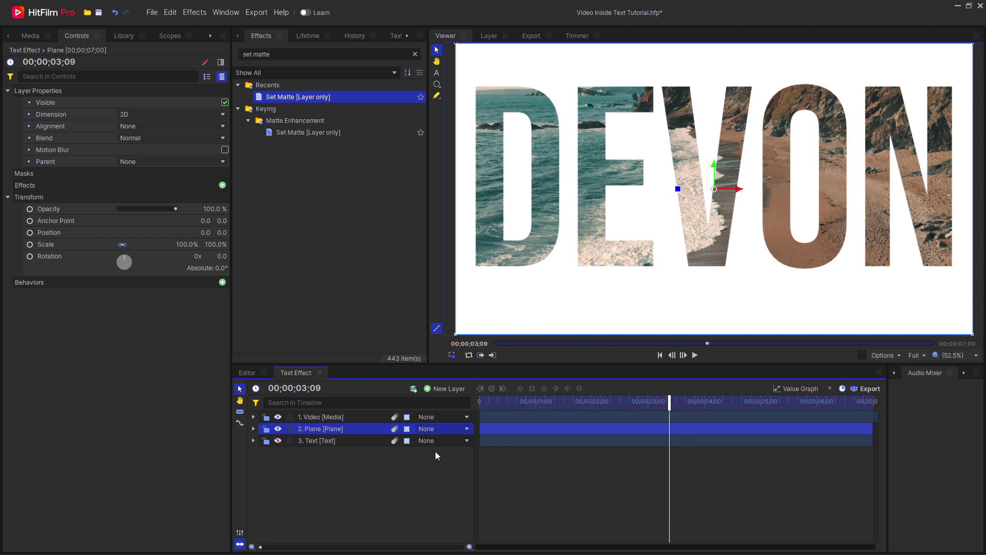
pyautogui.click(351, 417)
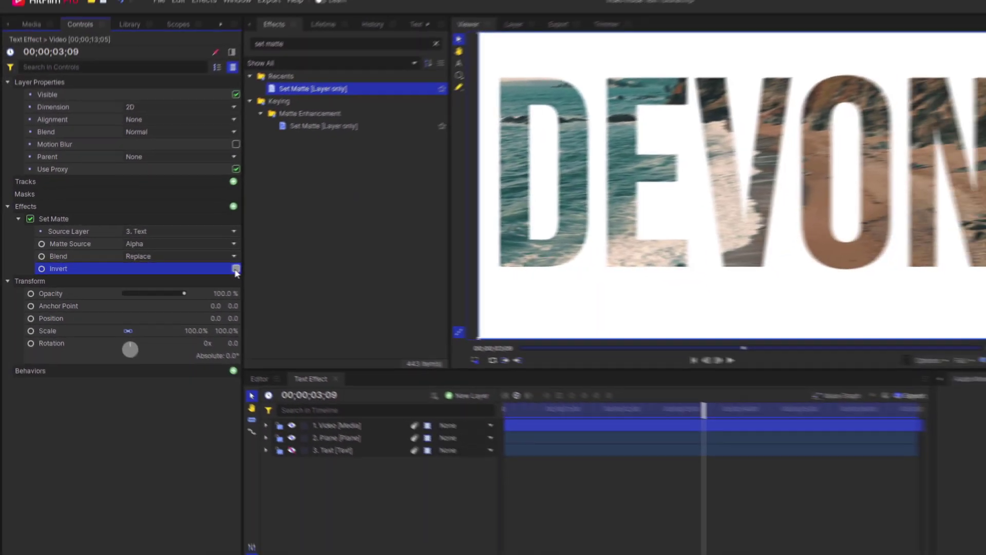
pyautogui.click(236, 268)
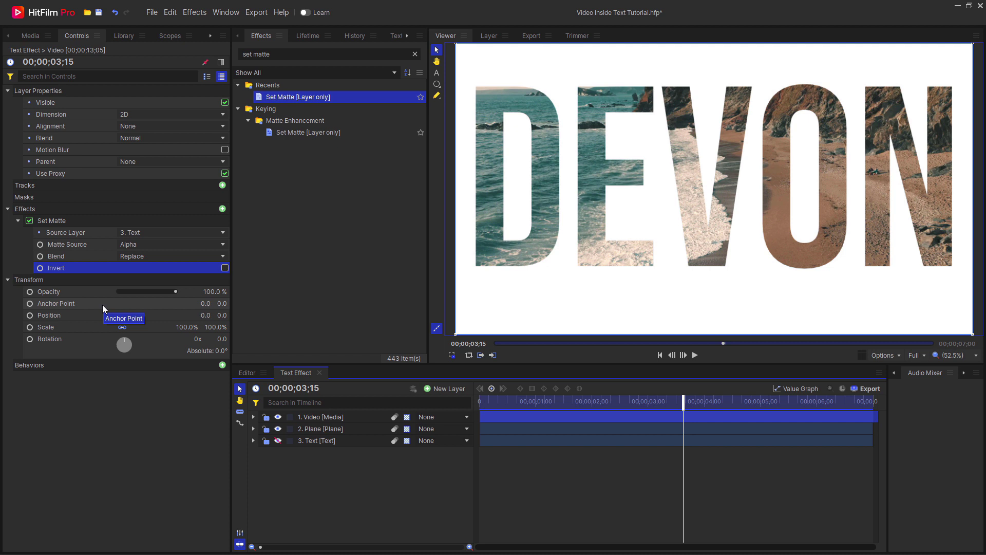
# Keyframe Invert on at 03;20, then play the shot from the start
pyautogui.press('Right')
pyautogui.press('Right')
pyautogui.press('Right')
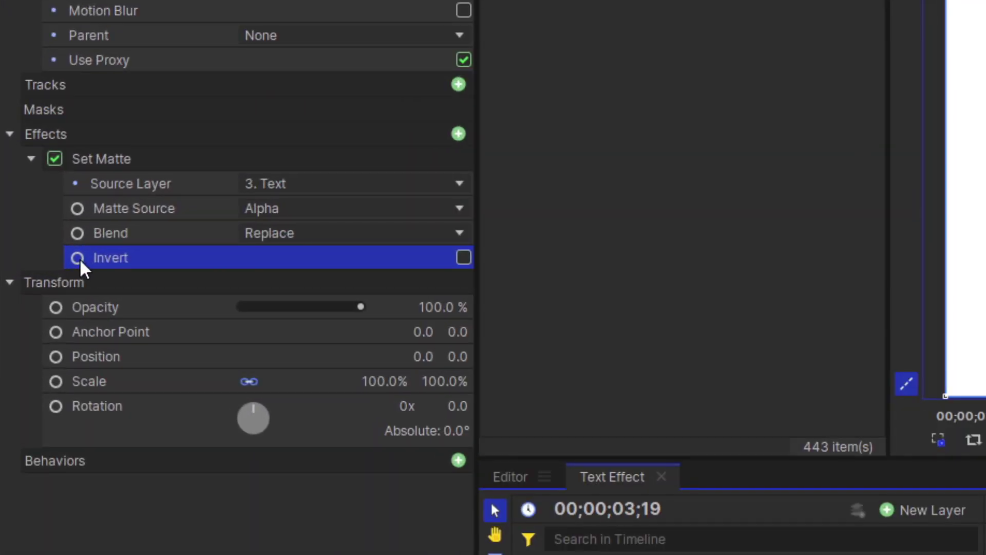
pyautogui.click(77, 257)
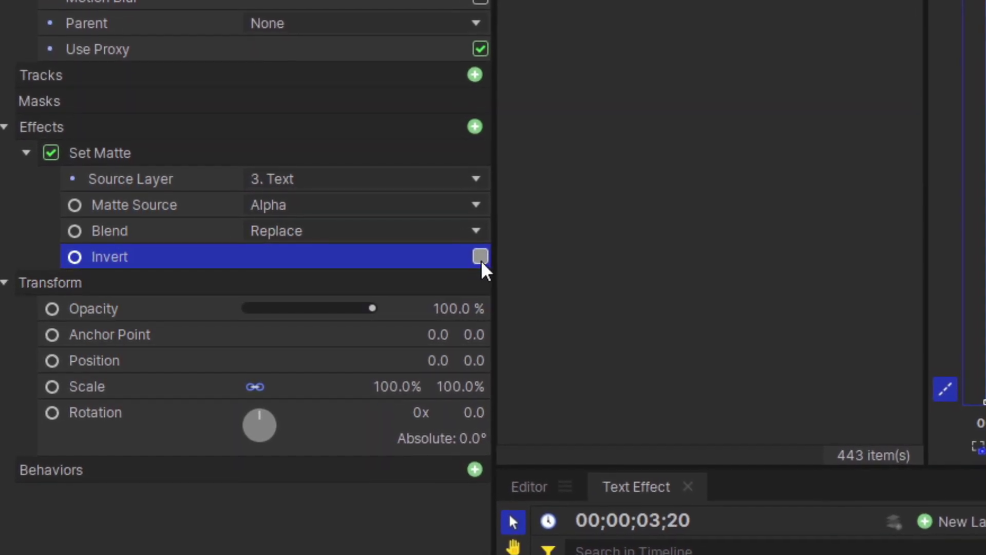
pyautogui.click(476, 258)
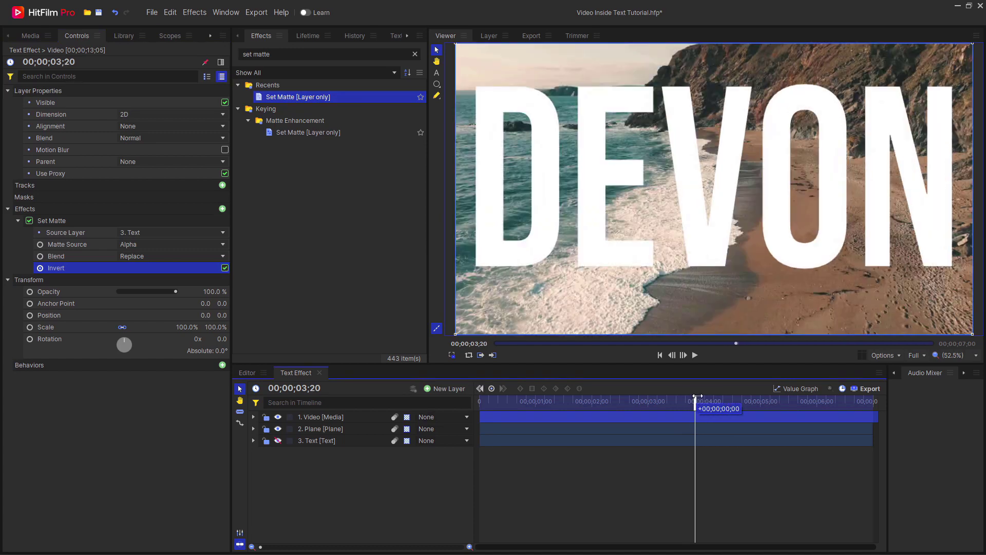
pyautogui.moveTo(687, 399); pyautogui.dragTo(479, 400)
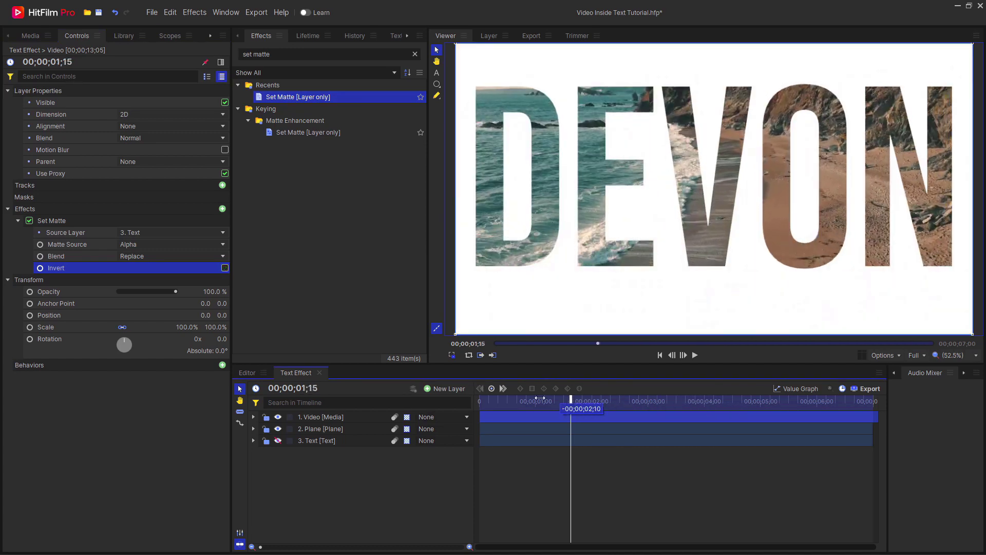
pyautogui.click(697, 356)
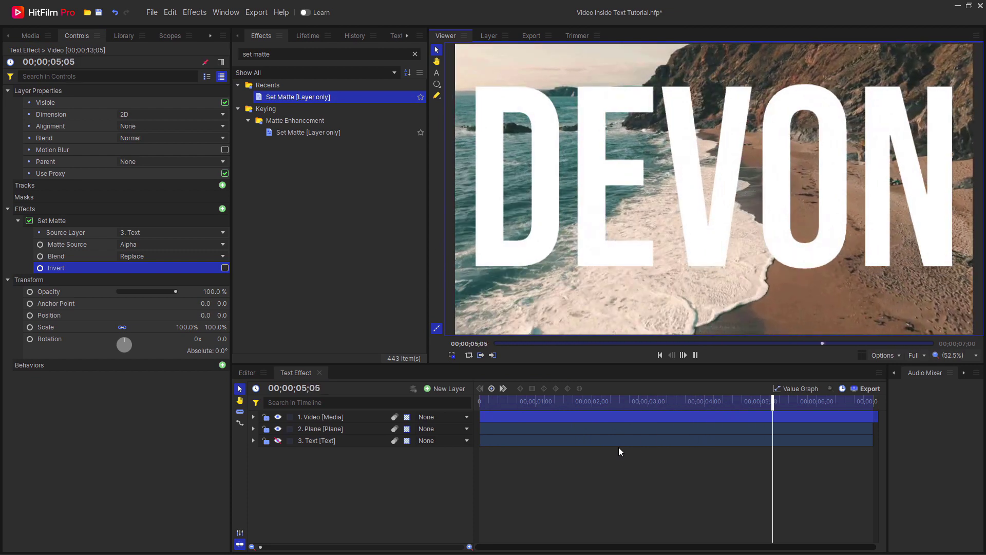
# Stop playback, save, and move the playhead back to 01;17 before the flip
pyautogui.press('space')
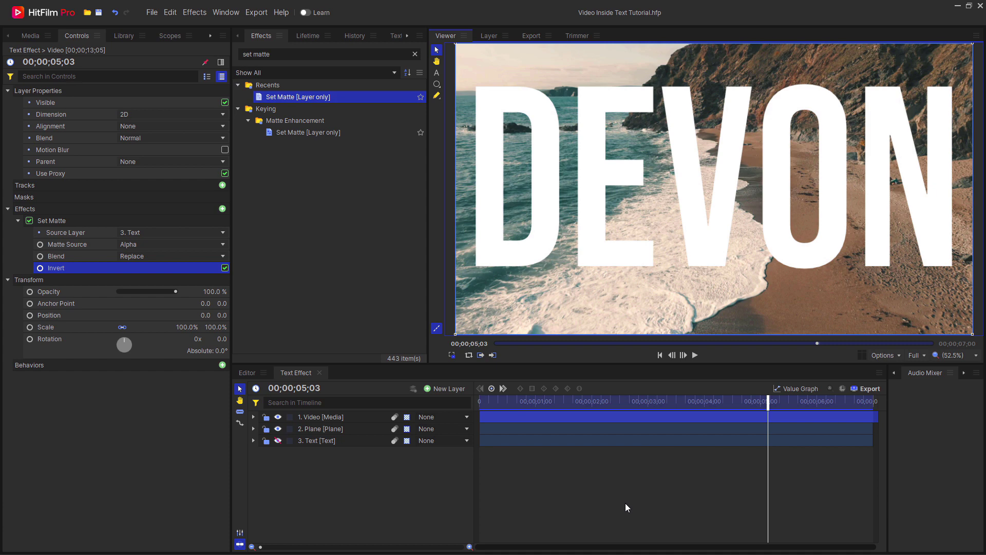
pyautogui.hotkey('ctrl', 'z')
pyautogui.click(575, 402)
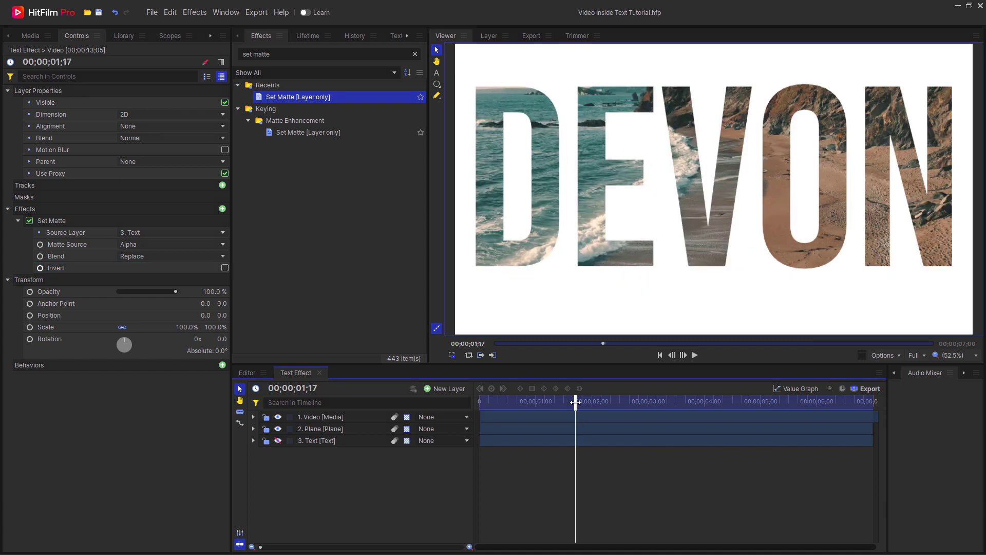